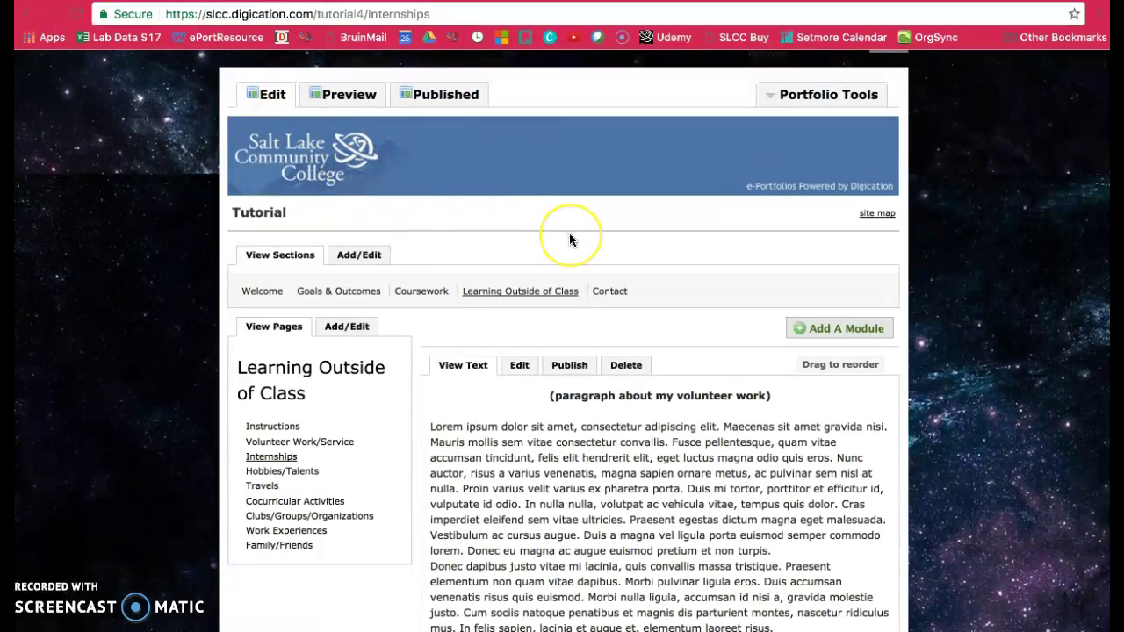
- Scroll down and highlight the volunteer-work paragraph heading on the Internships page
scroll(569, 232, "down", 1)
scroll(569, 232, "down", 1)
scroll(569, 233, "down", 1)
scroll(568, 233, "down", 1)
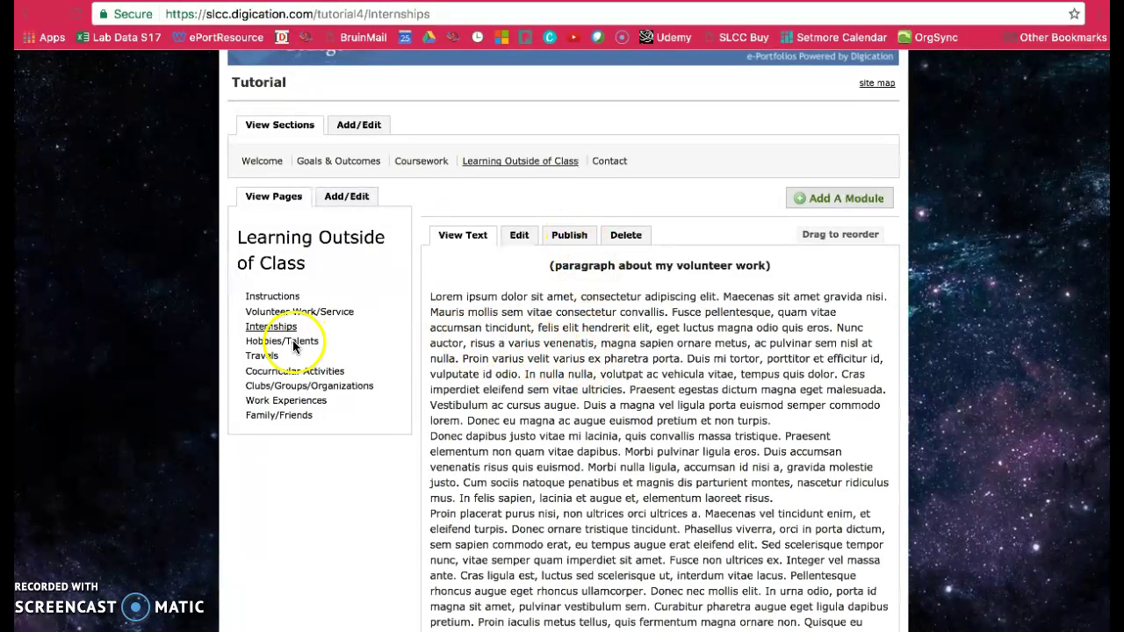
left_click_drag(551, 265, 782, 276)
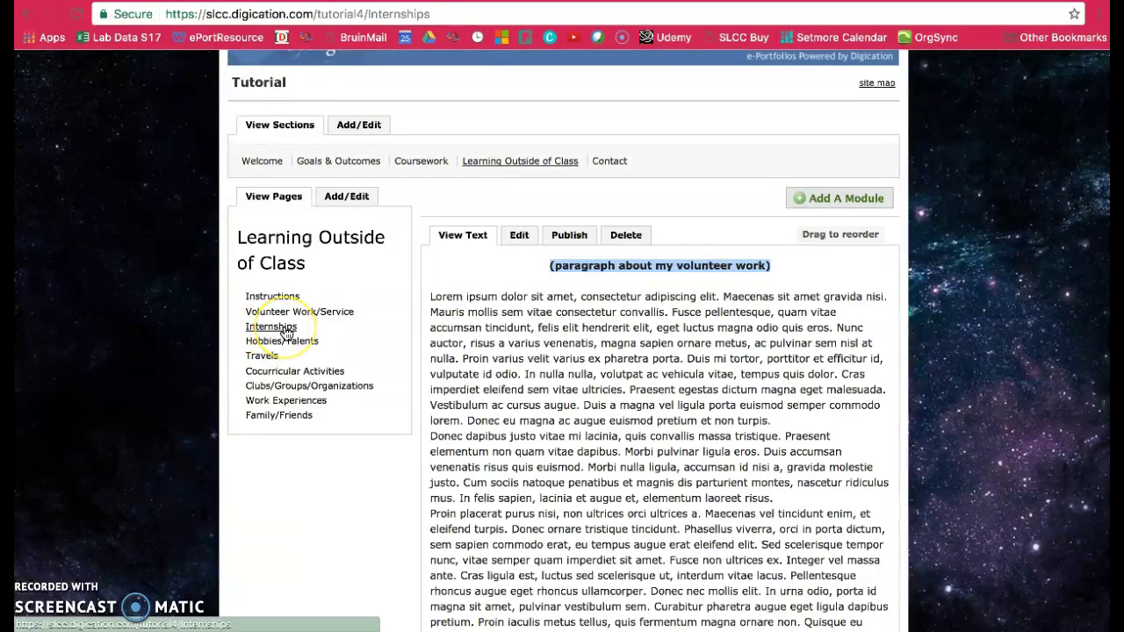
- Reopen the Internships page and work with its paragraph module's controls
left_click(298, 329)
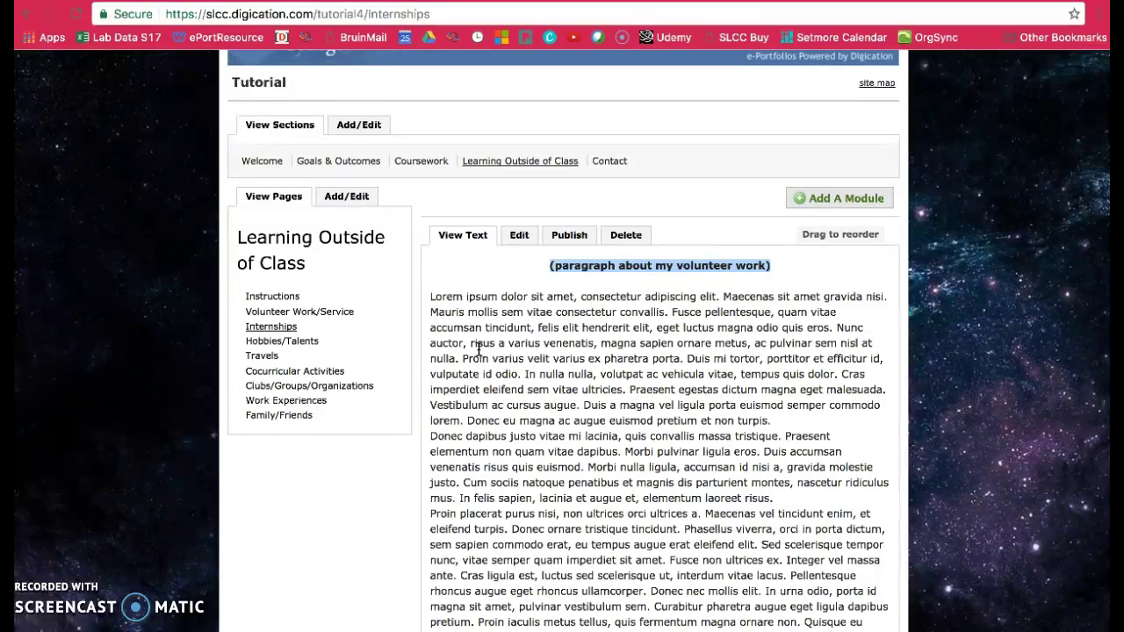
left_click(589, 303)
left_click(725, 307)
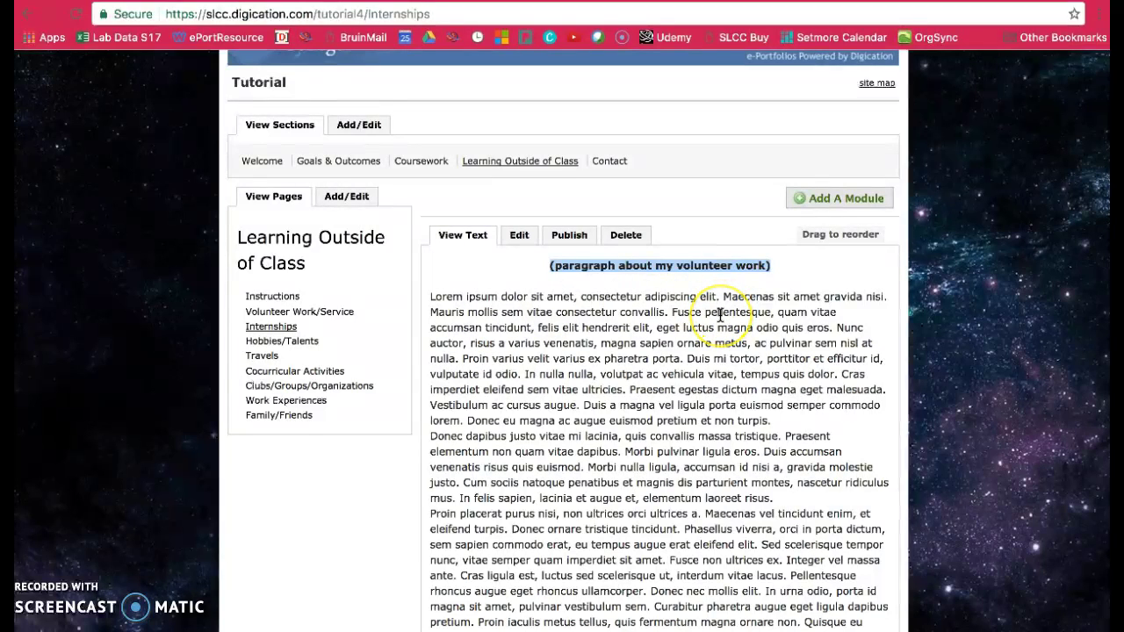
left_click(723, 389)
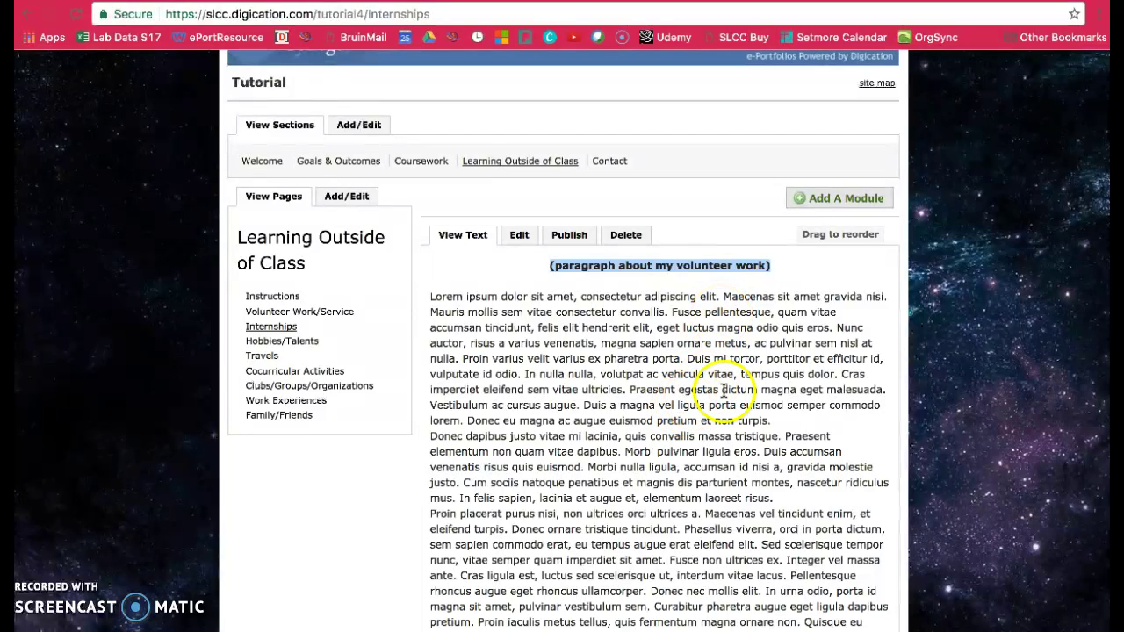
left_click(767, 307)
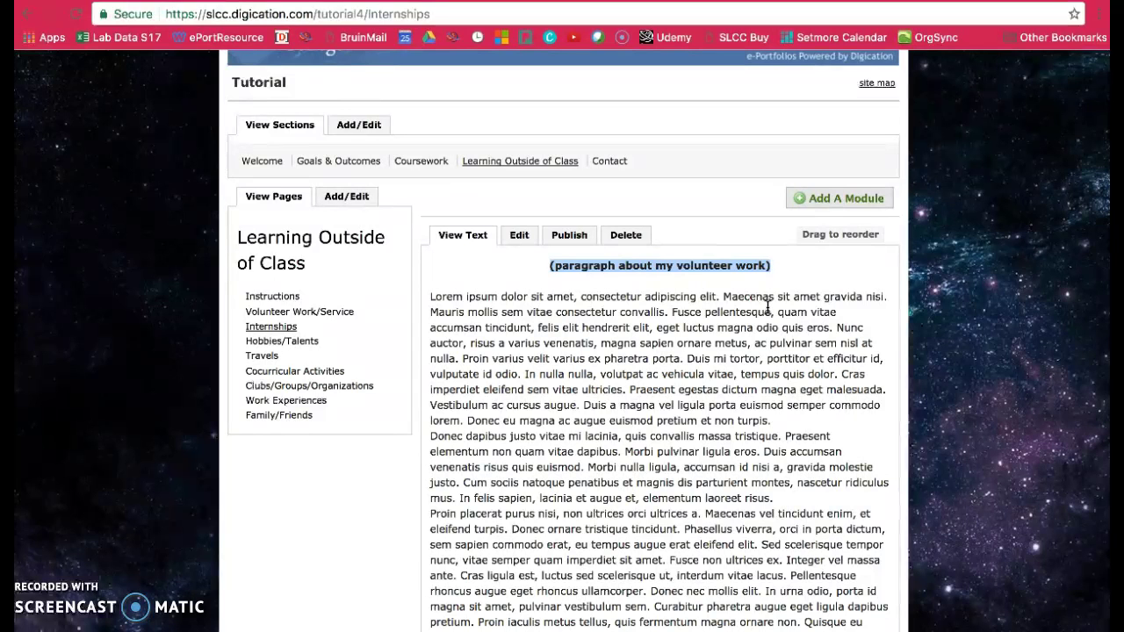
scroll(815, 276, "up", 1)
scroll(815, 277, "up", 2)
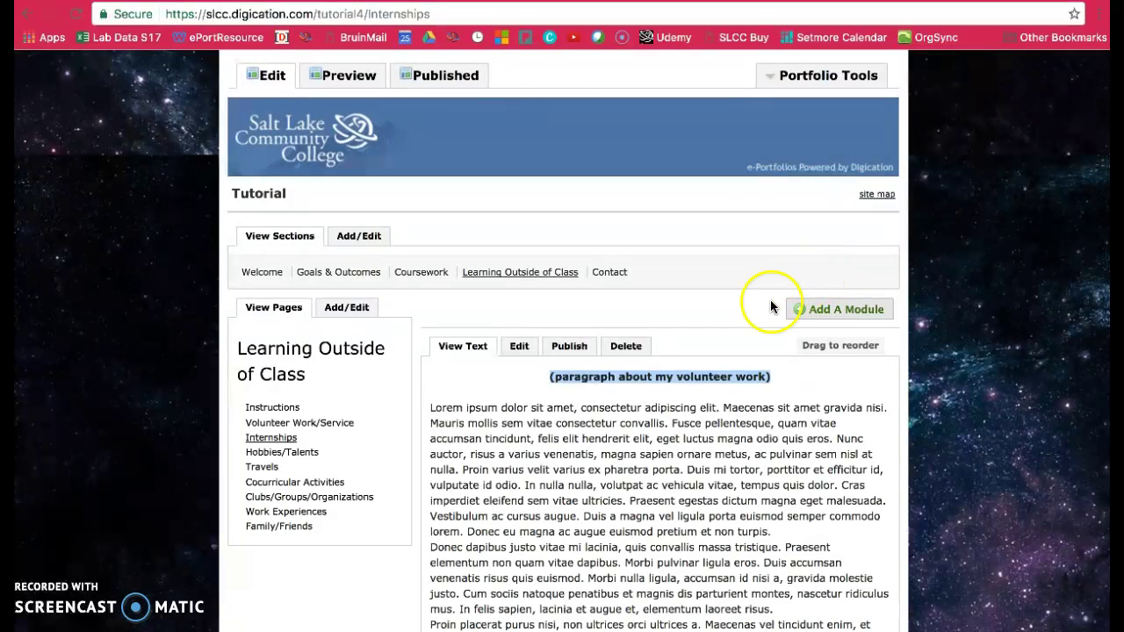
- Go to the Organize your e-Portfolios page from Portfolio Tools
left_click(809, 84)
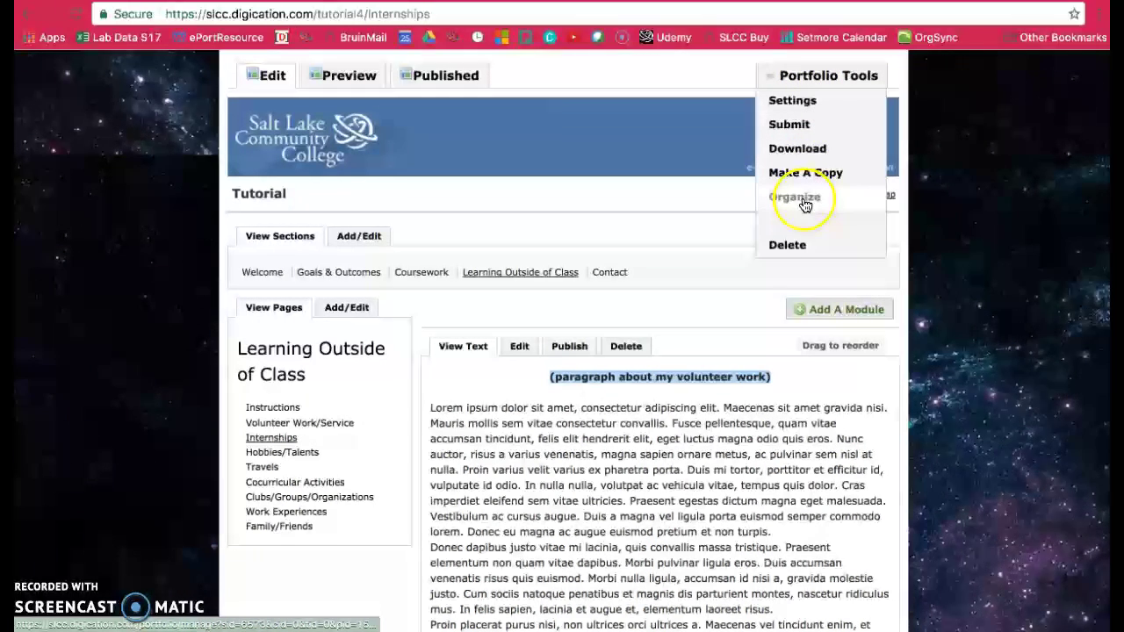
left_click(797, 198)
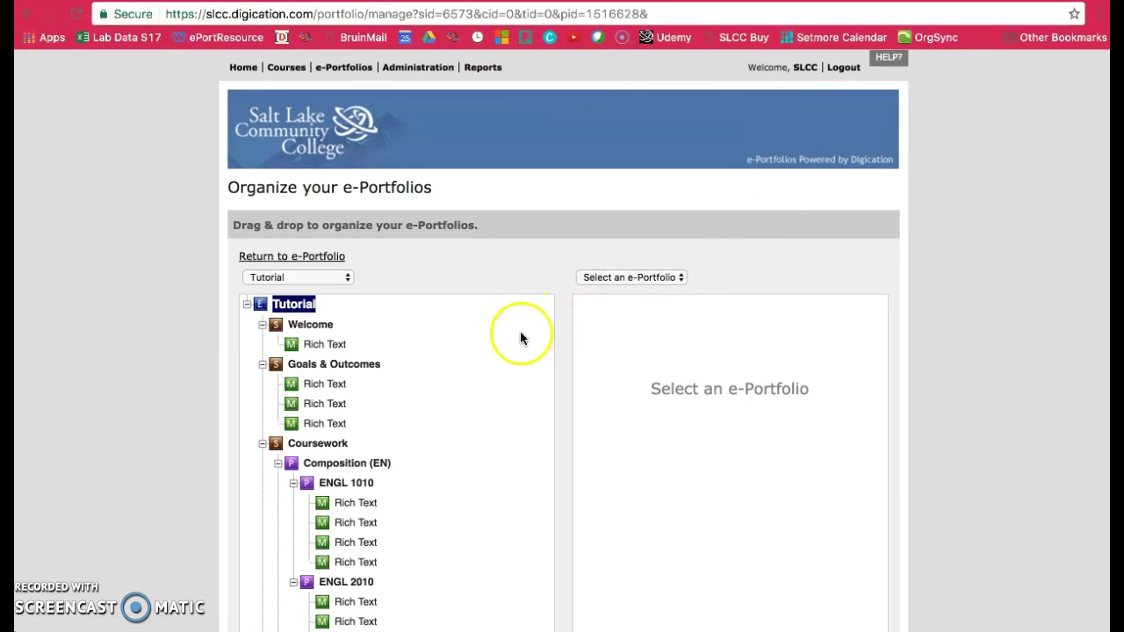
scroll(208, 321, "down", 2)
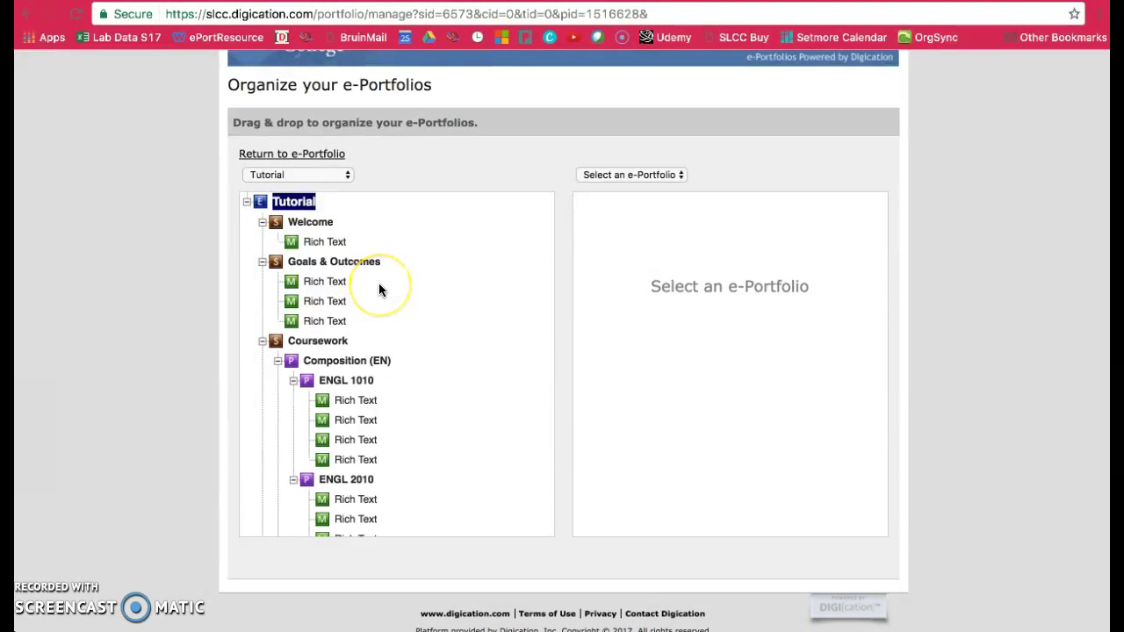
scroll(380, 284, "down", 1)
scroll(379, 284, "up", 2)
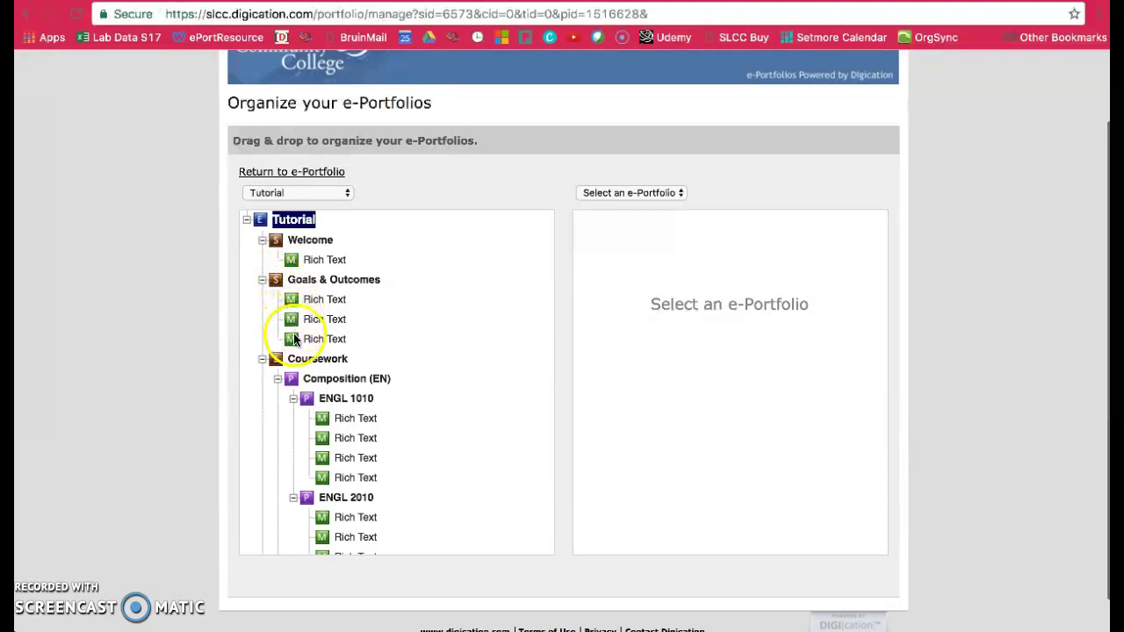
- Scroll the Tutorial tree down to the Learning Outside of Class pages
scroll(455, 400, "down", 1)
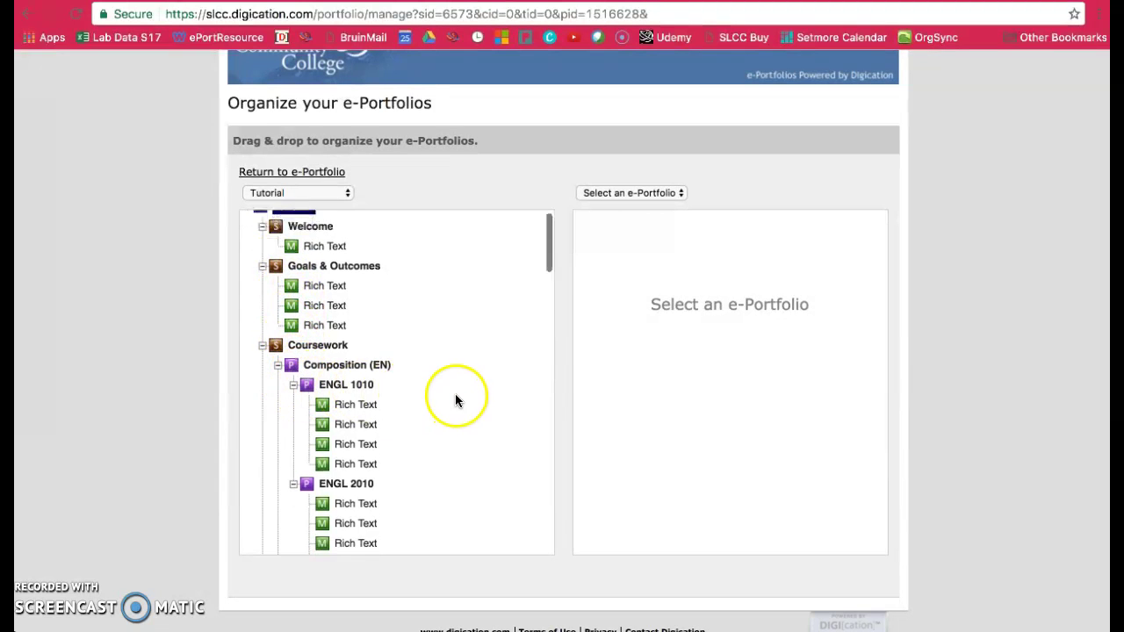
scroll(454, 399, "down", 2)
scroll(453, 397, "down", 5)
scroll(453, 397, "down", 5)
scroll(453, 396, "down", 5)
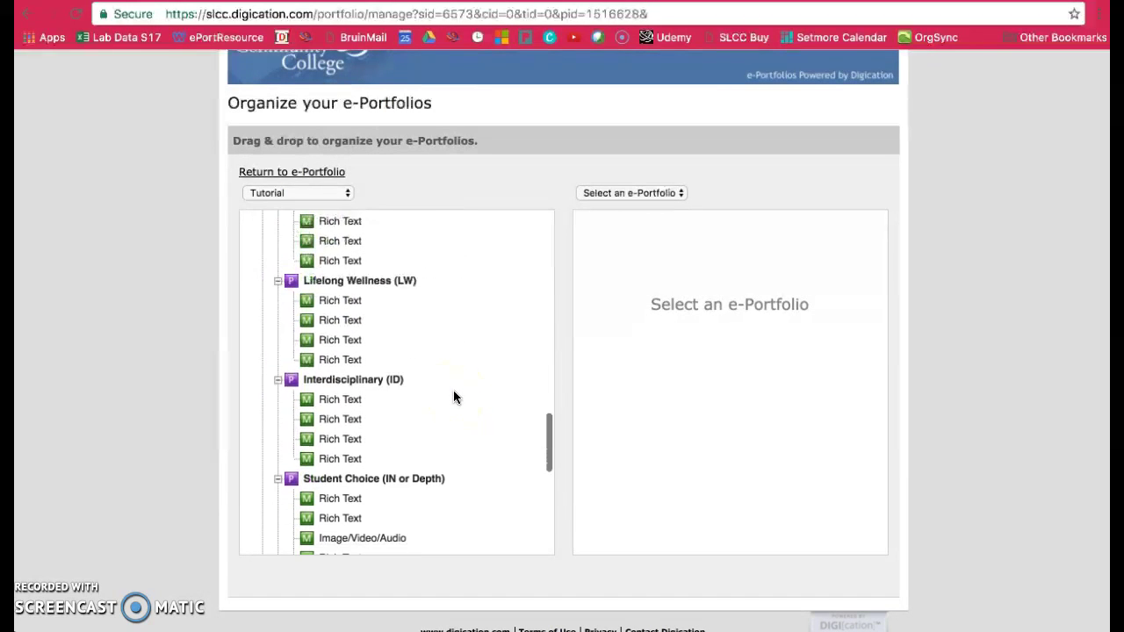
scroll(453, 397, "down", 5)
scroll(453, 396, "down", 3)
scroll(453, 397, "down", 2)
scroll(453, 397, "down", 1)
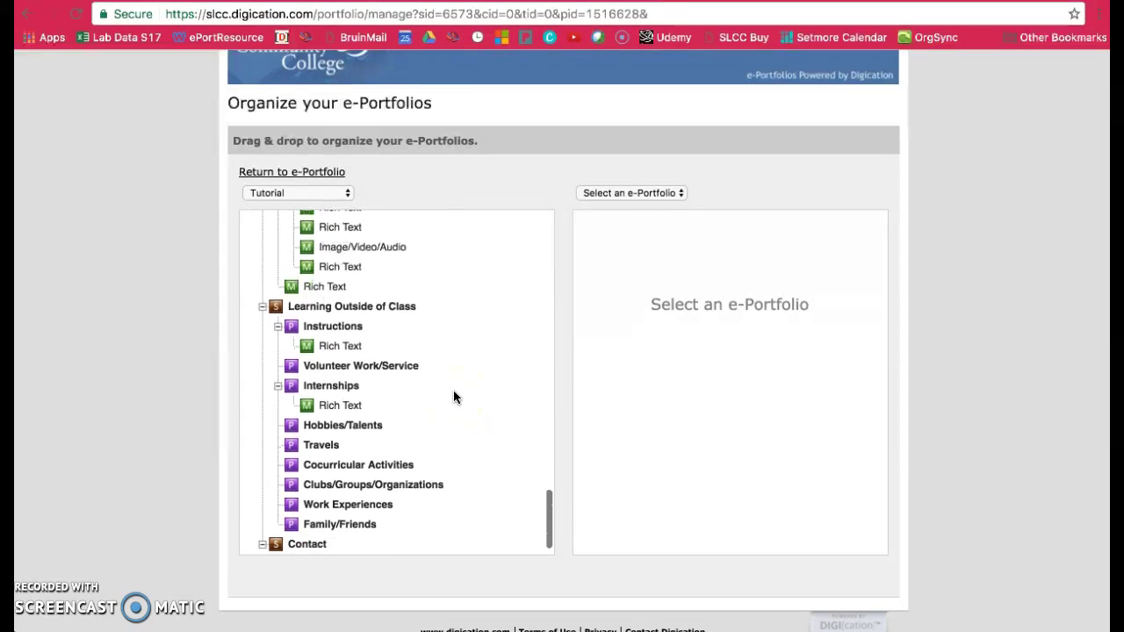
left_click_drag(382, 306, 377, 323)
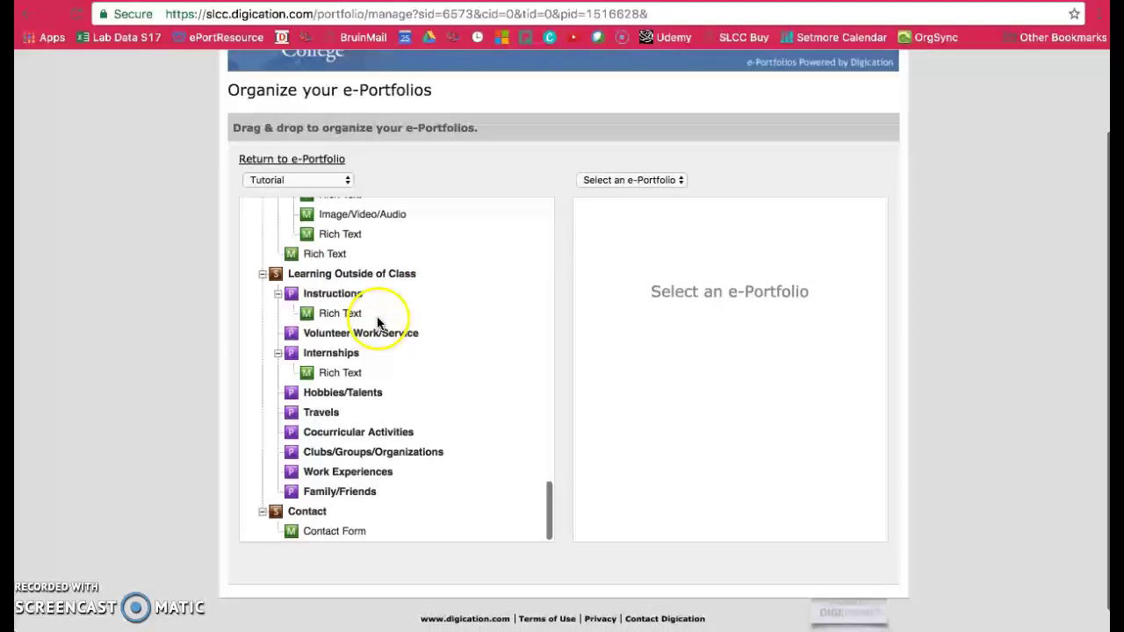
scroll(377, 323, "down", 1)
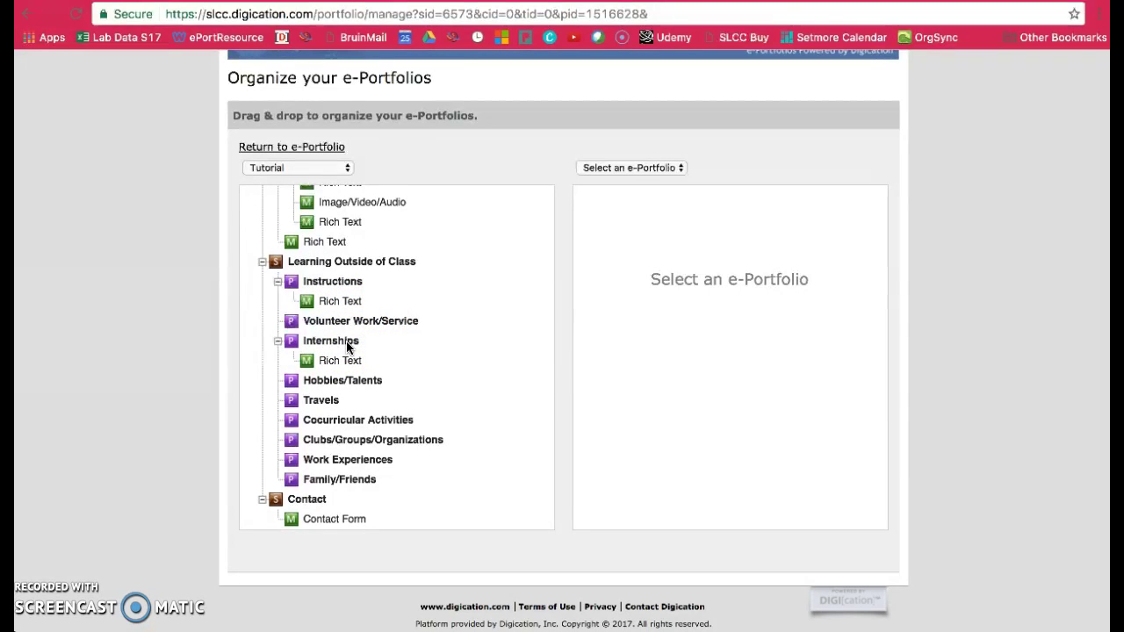
- Drag the Internships Rich Text module onto the Volunteer Work/Service page
left_click(341, 363)
left_click_drag(340, 367, 342, 330)
left_click_drag(345, 352, 341, 368)
left_click(342, 367)
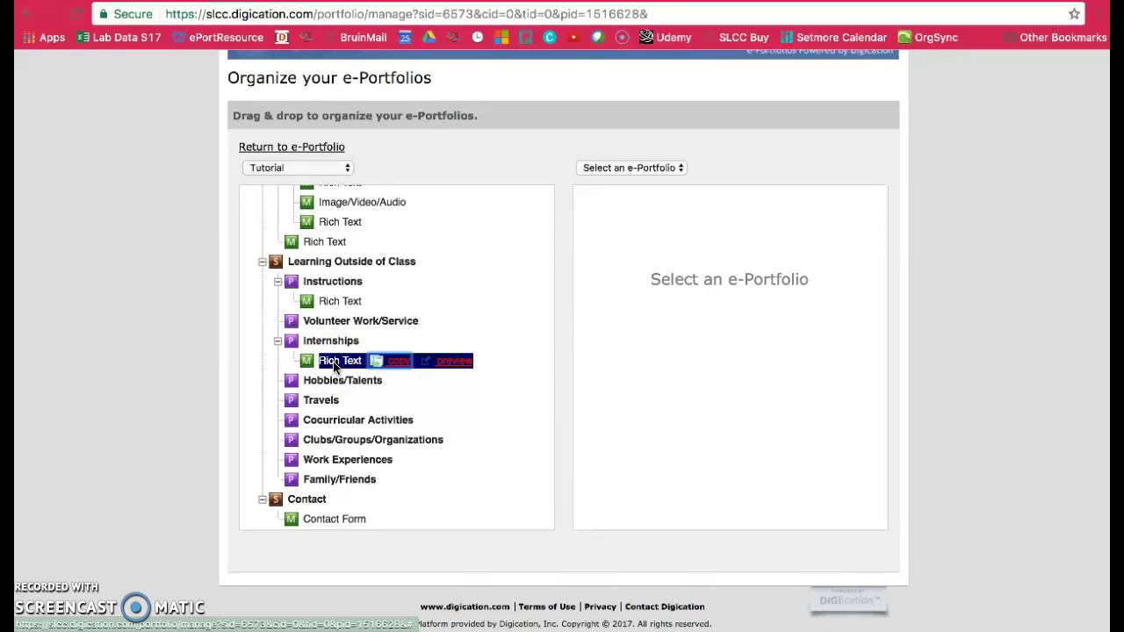
left_click_drag(334, 367, 339, 323)
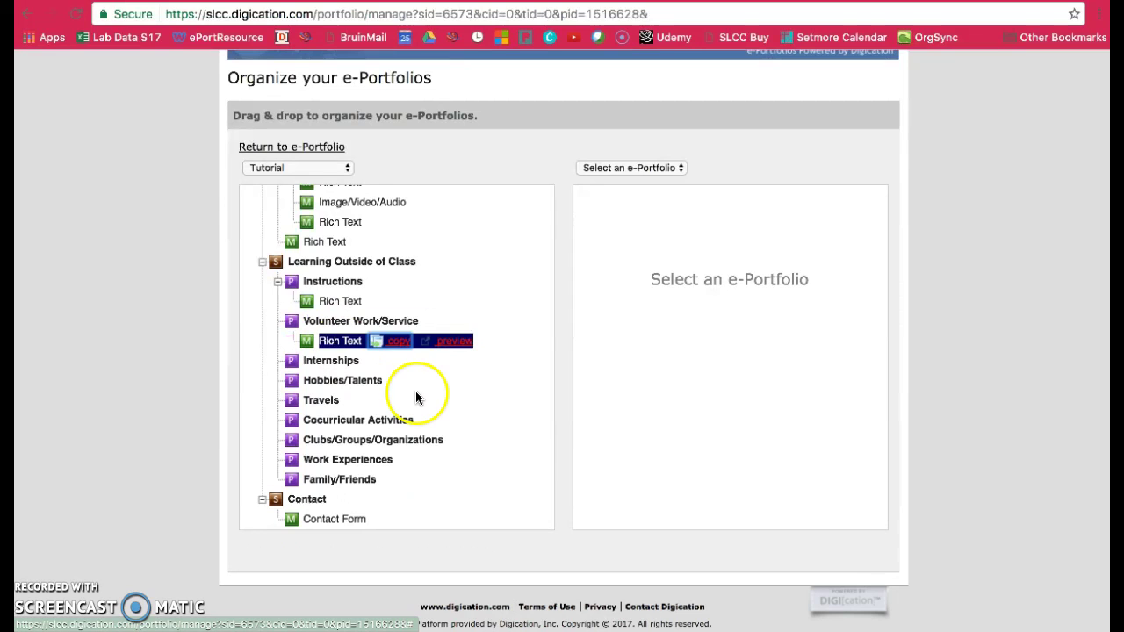
scroll(484, 403, "up", 2)
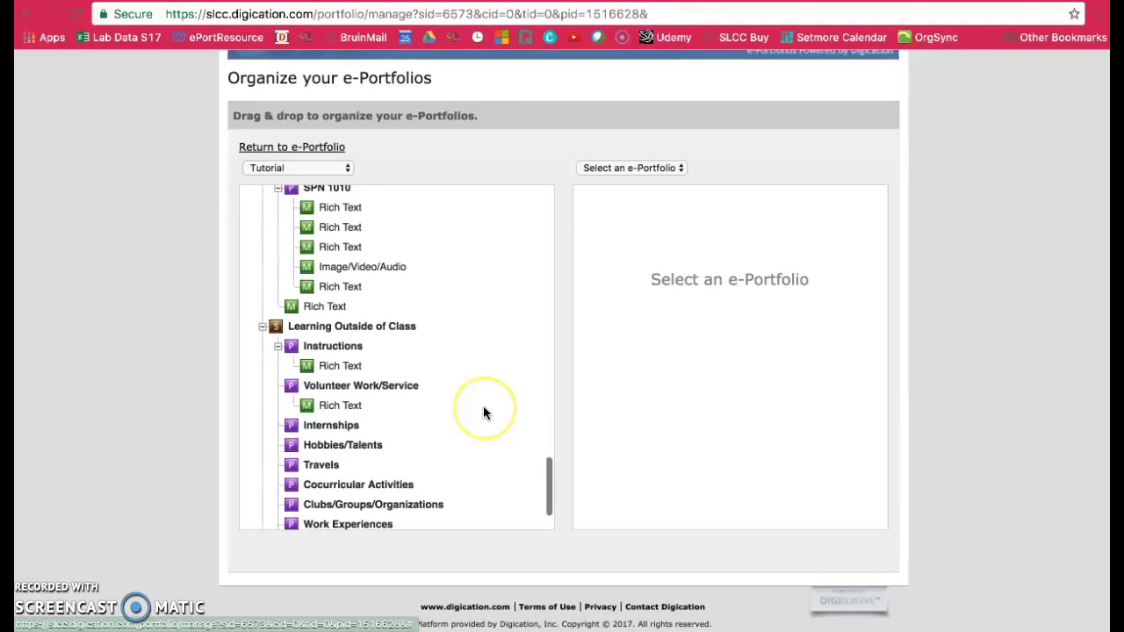
scroll(483, 406, "up", 1)
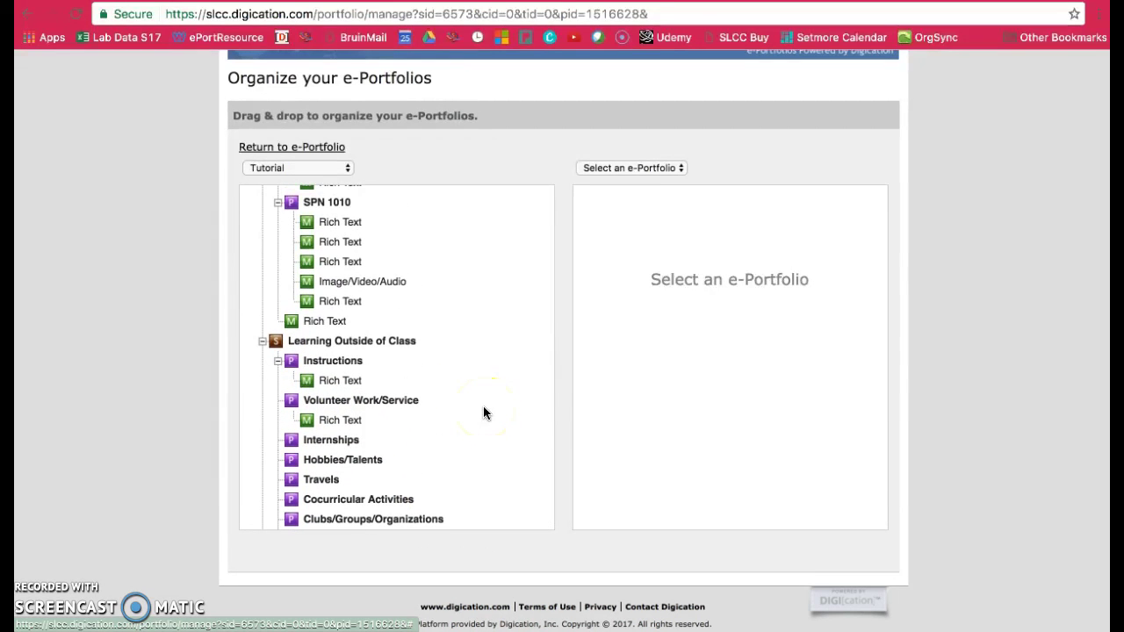
scroll(483, 406, "up", 2)
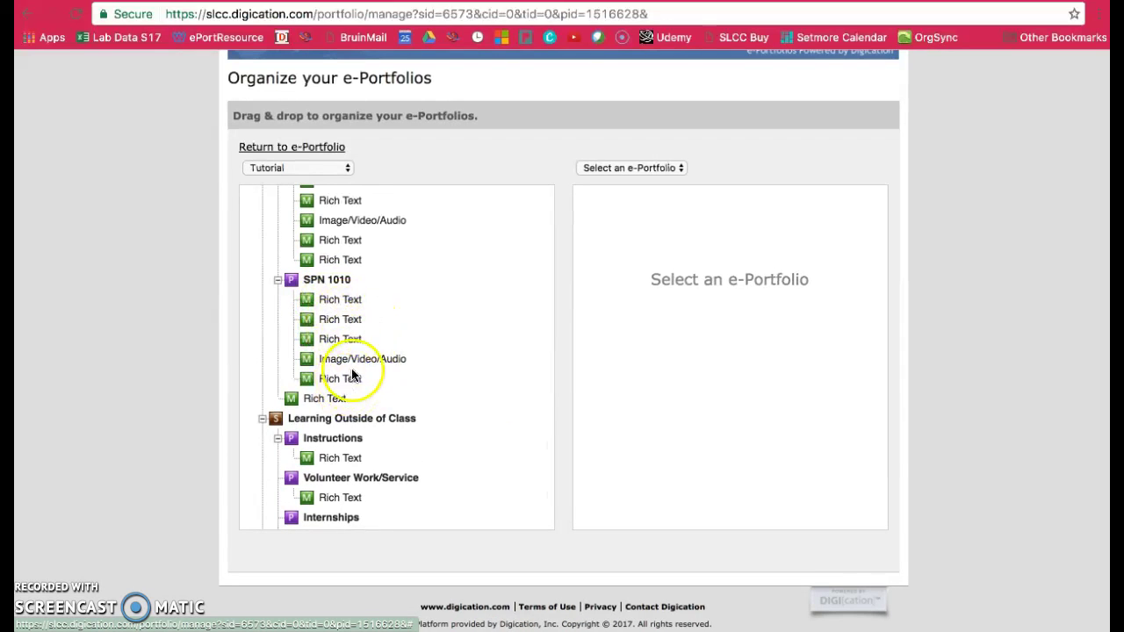
left_click(368, 320)
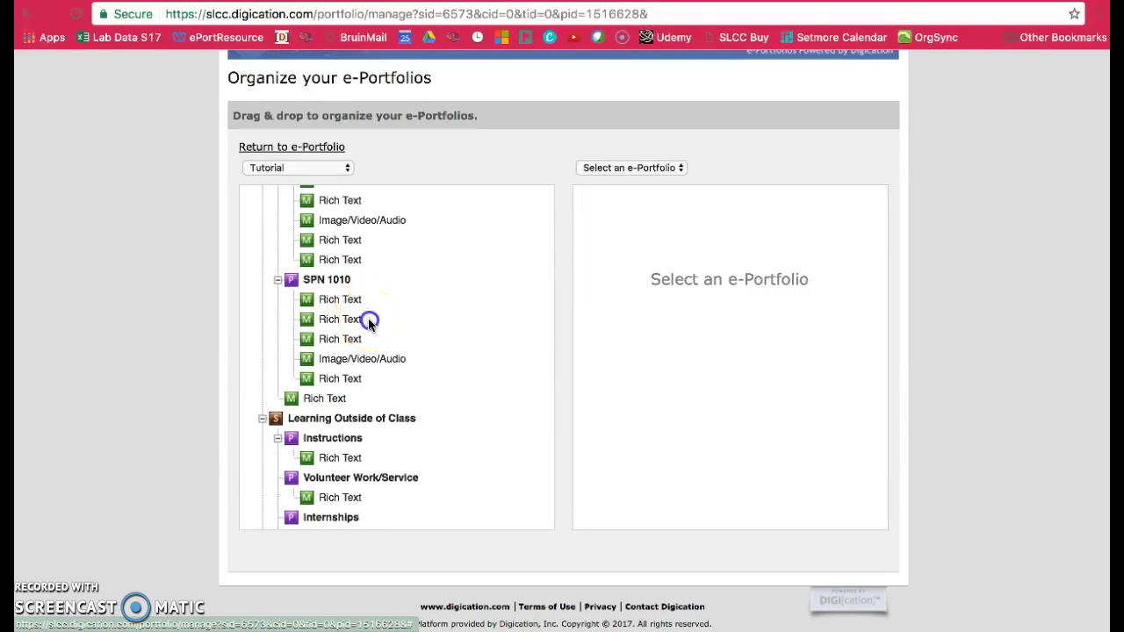
left_click(355, 321)
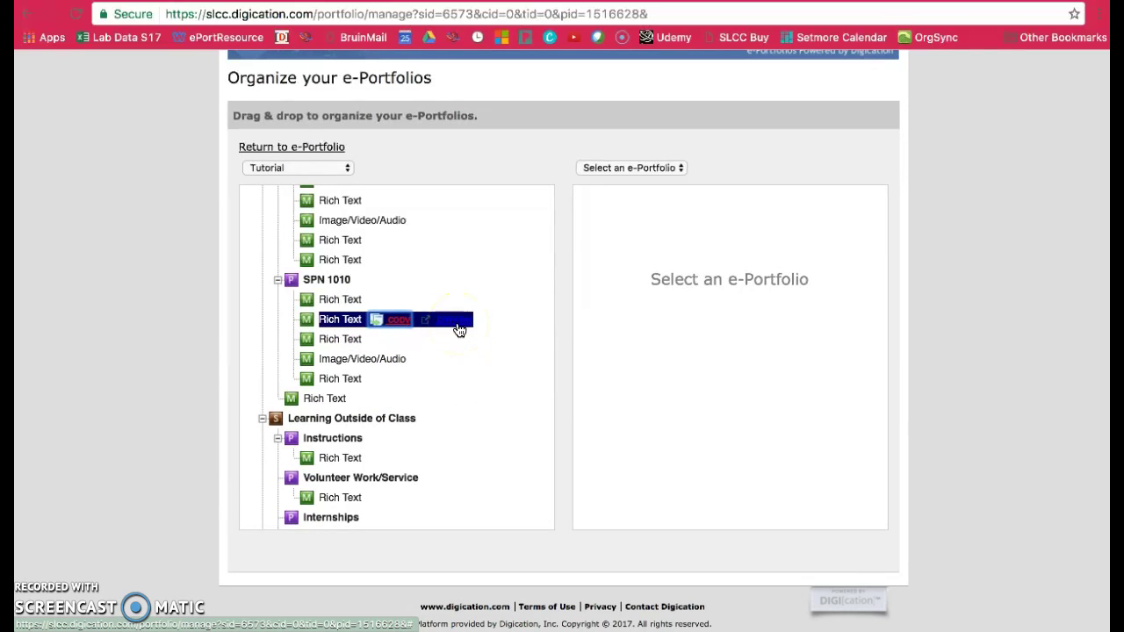
left_click(457, 328)
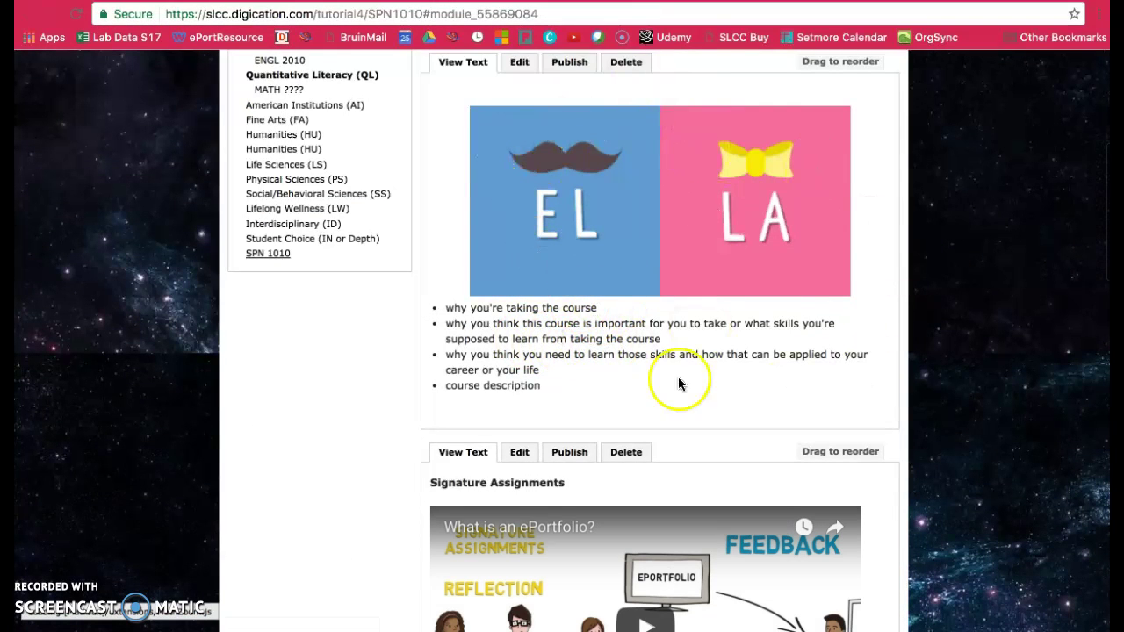
scroll(791, 287, "up", 3)
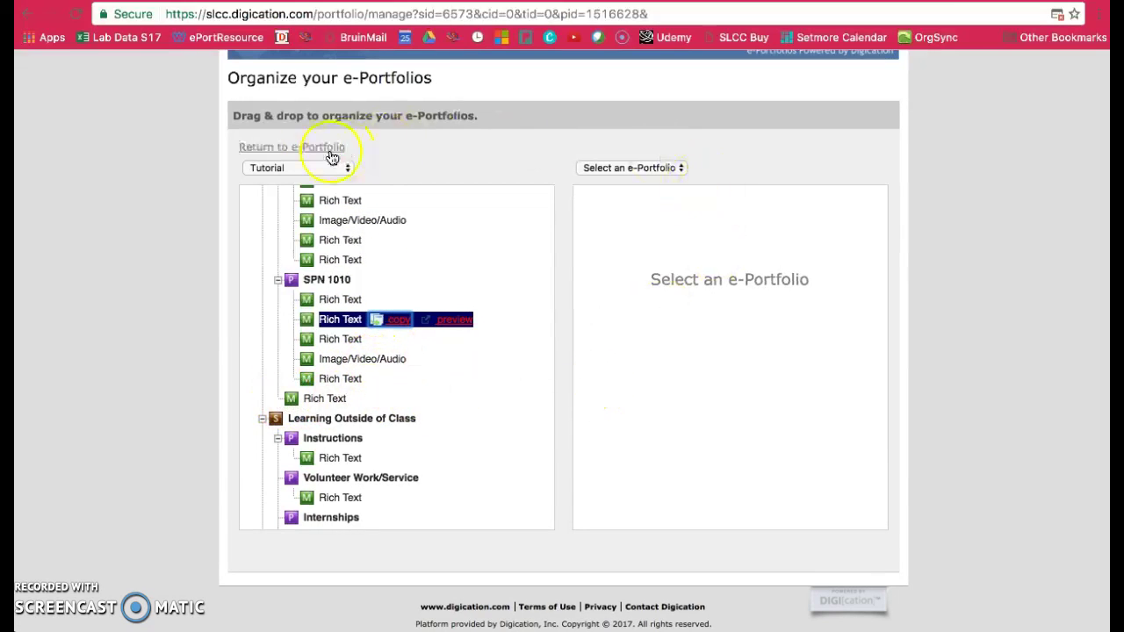
- Show the tutorial 2 tree alongside and try dragging the Instructions text module into it
left_click(667, 169)
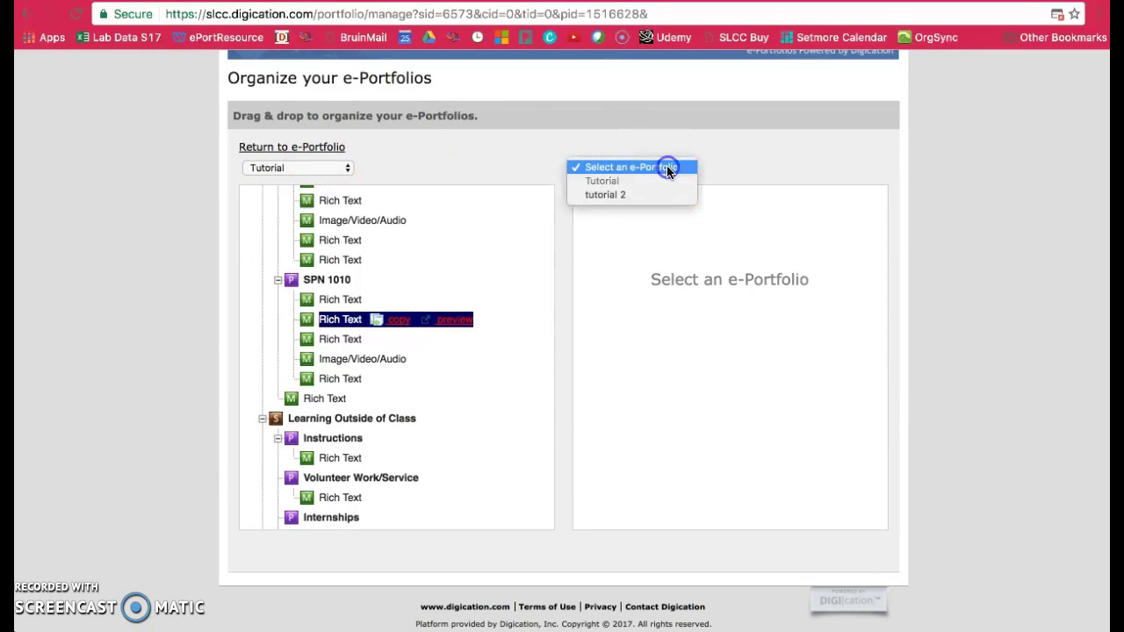
left_click(667, 196)
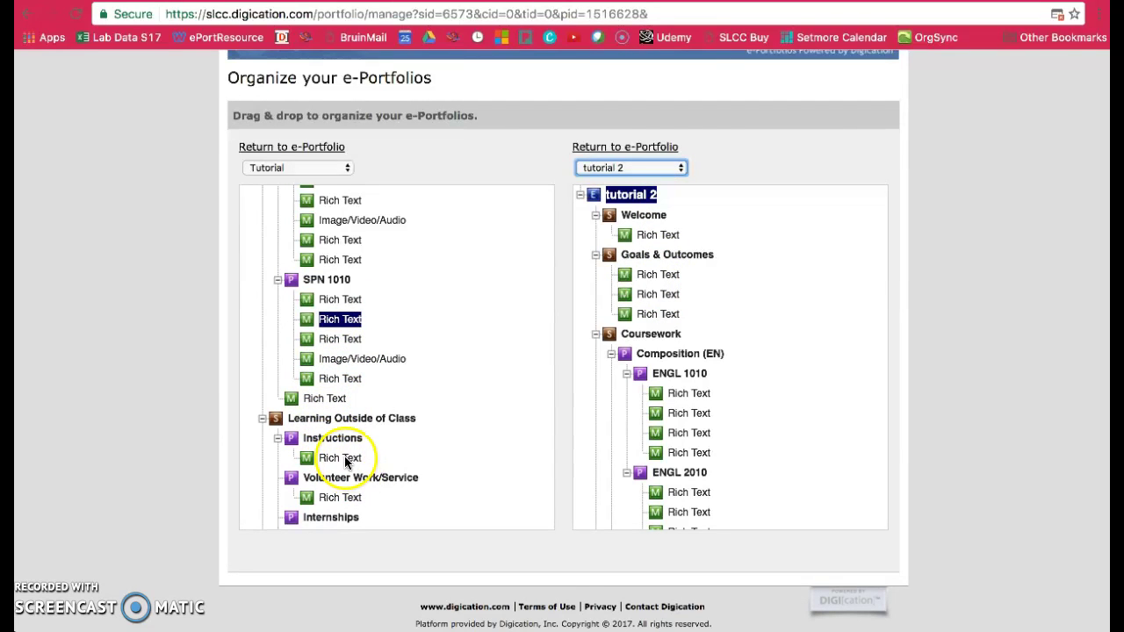
mouse_move(338, 456)
left_mouse_down()
mouse_move(600, 307)
mouse_move(656, 253)
mouse_move(669, 454)
mouse_move(364, 482)
mouse_move(339, 381)
mouse_move(343, 301)
mouse_move(328, 283)
left_mouse_up()
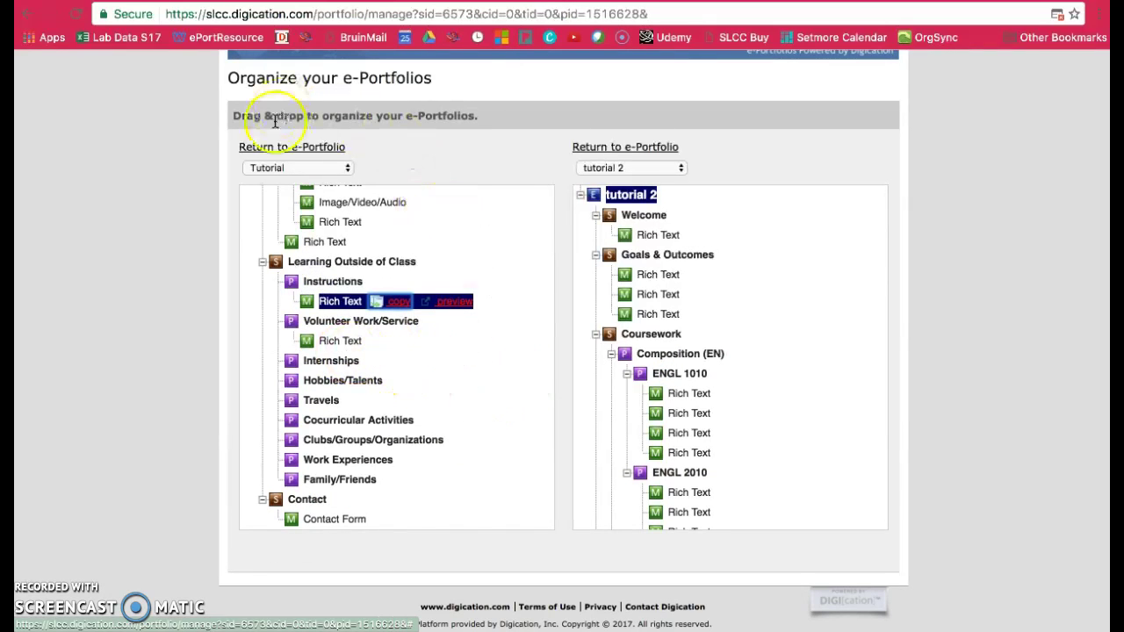
- Return to the Tutorial portfolio and confirm the Internships page is now empty
left_click(314, 151)
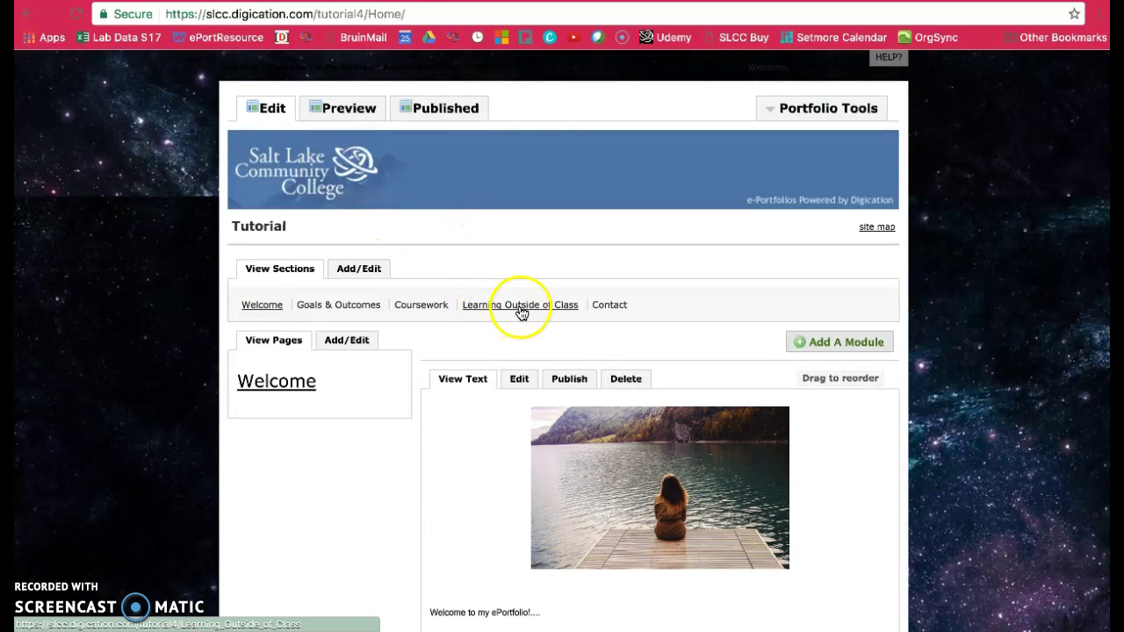
left_click(534, 307)
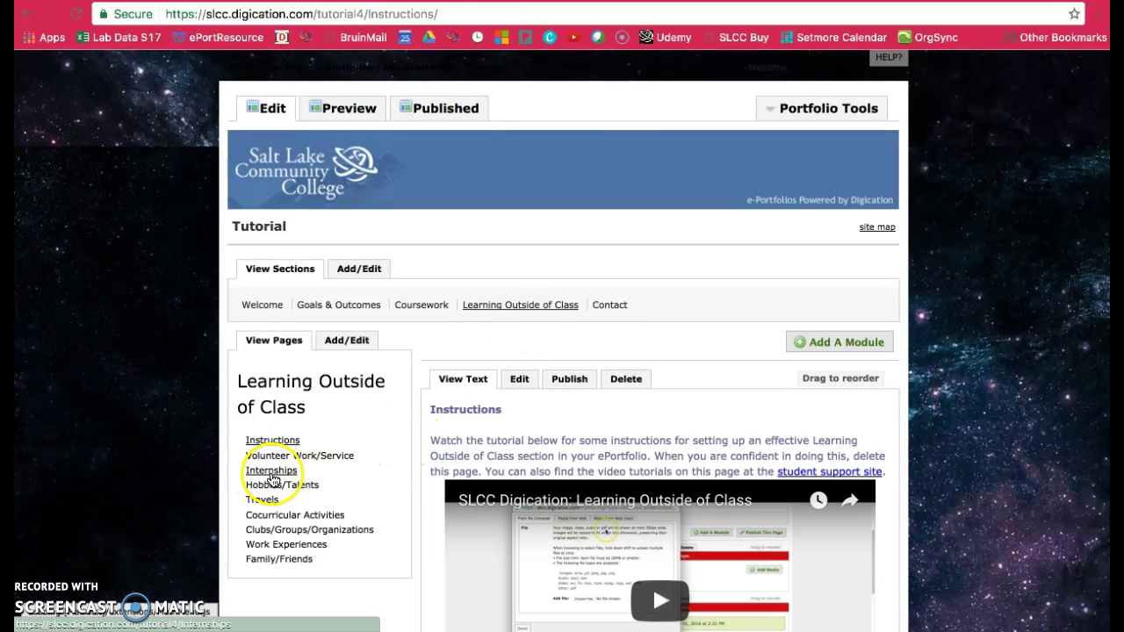
left_click(267, 472)
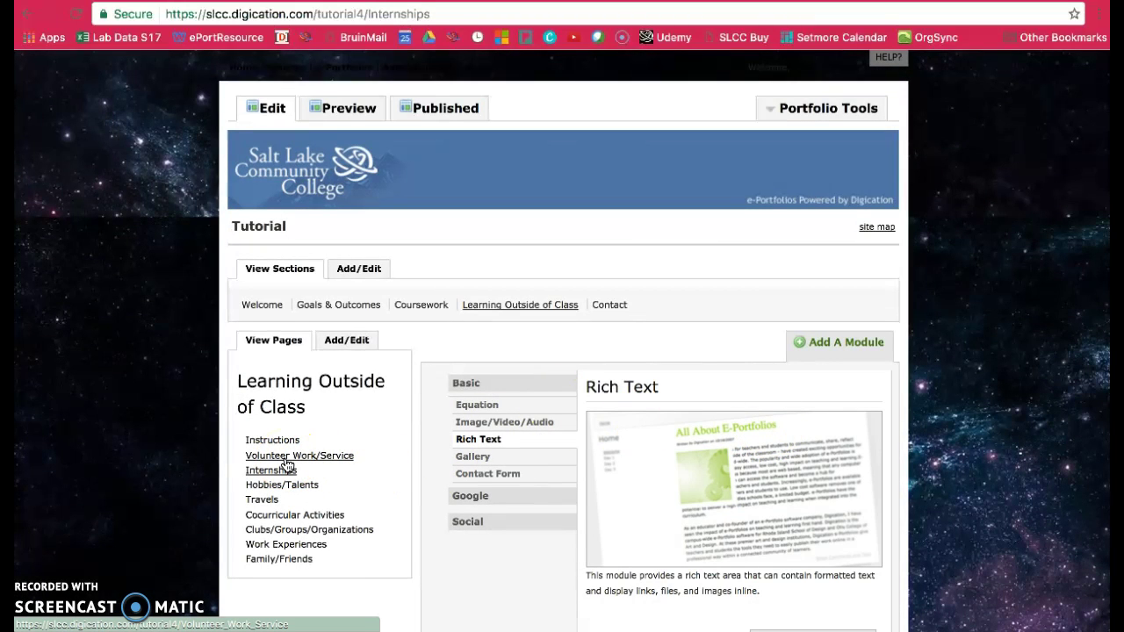
- Open Volunteer Work/Service and review the moved volunteer-work paragraph
left_click(272, 459)
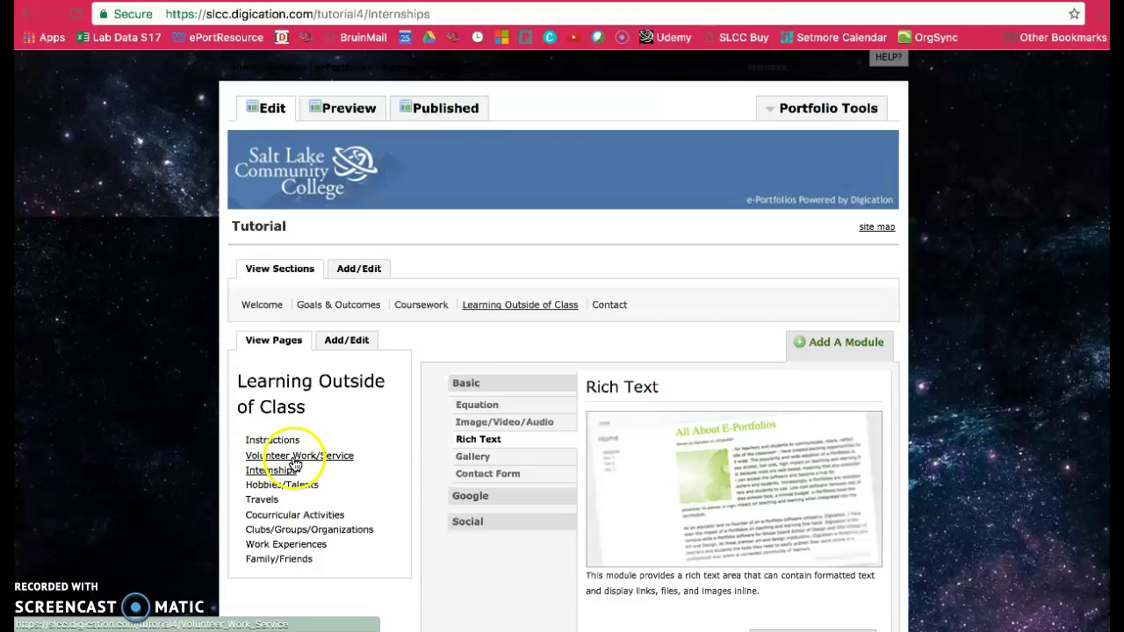
left_click(295, 464)
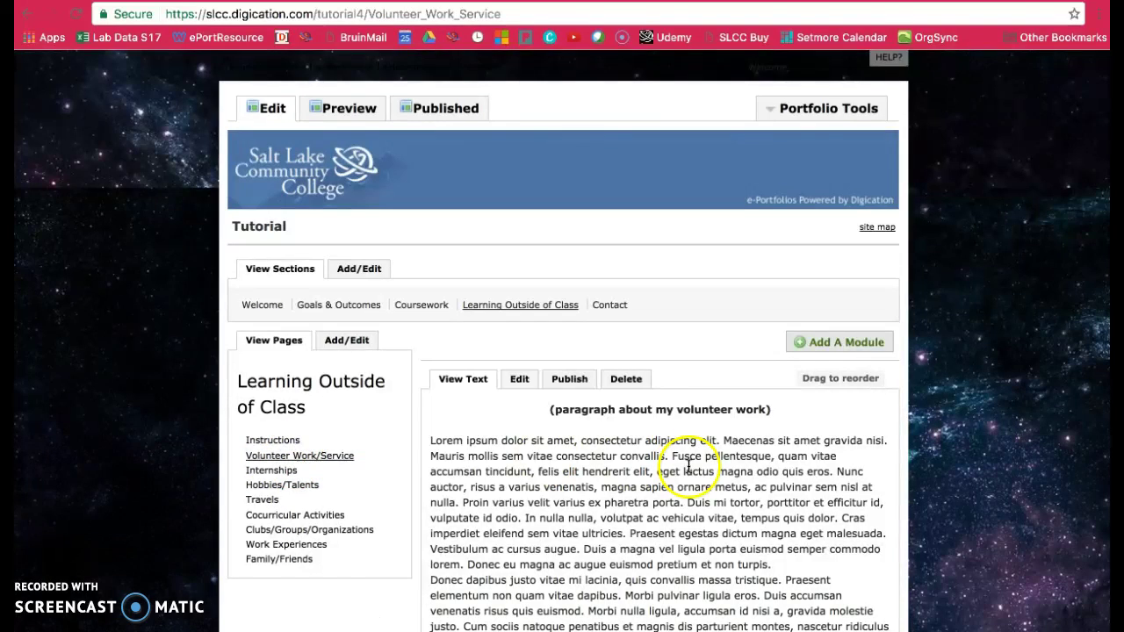
scroll(728, 470, "down", 2)
scroll(731, 477, "down", 3)
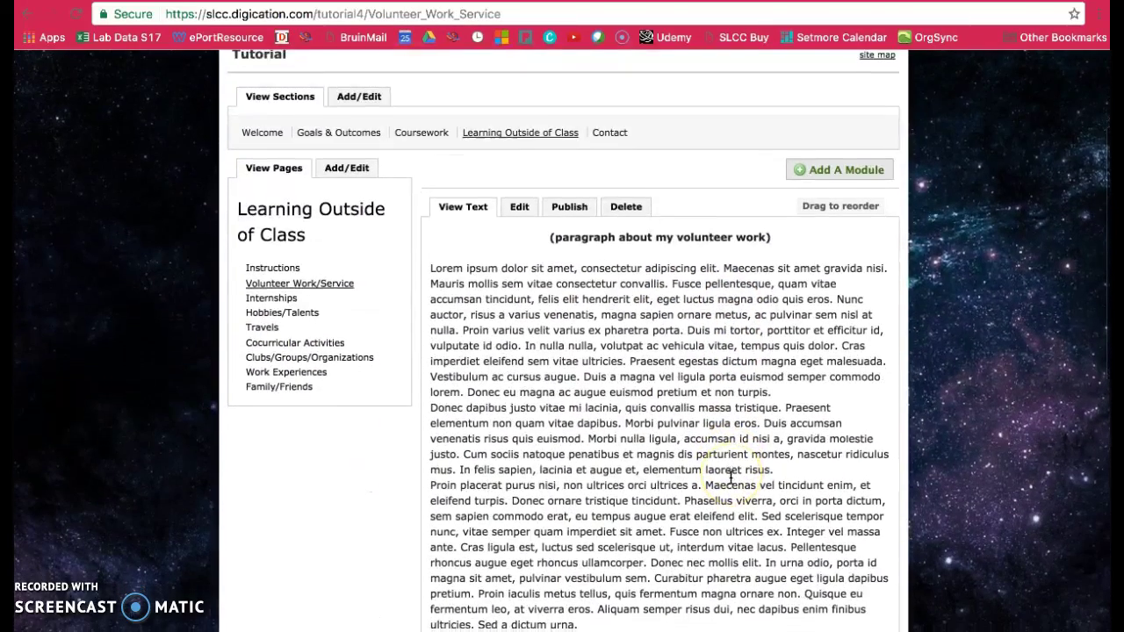
scroll(731, 477, "down", 2)
scroll(730, 477, "up", 2)
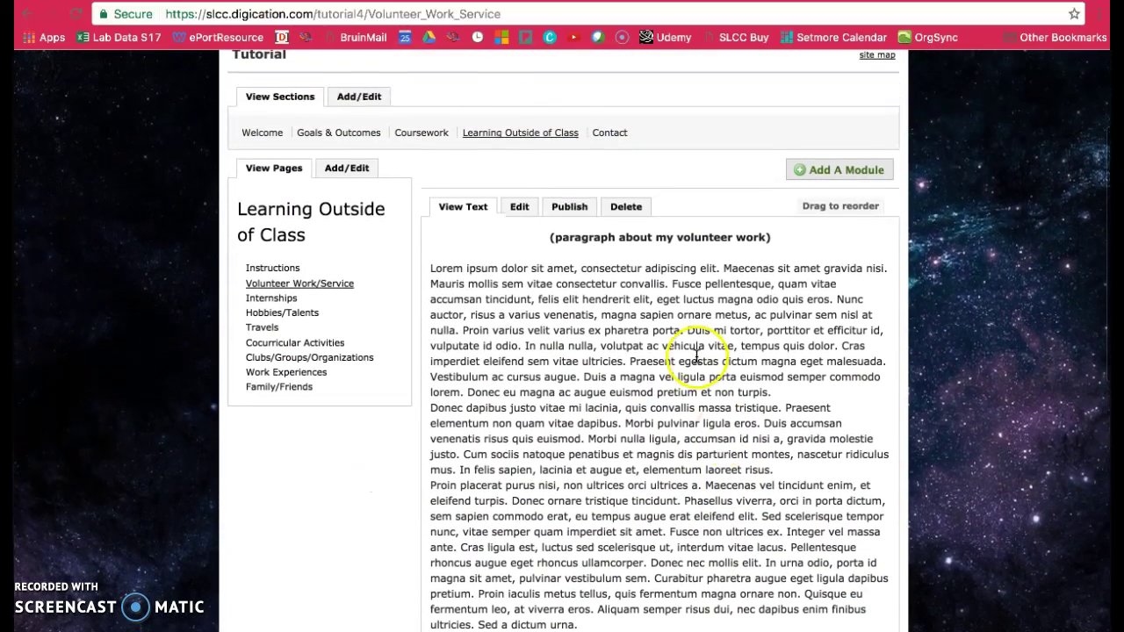